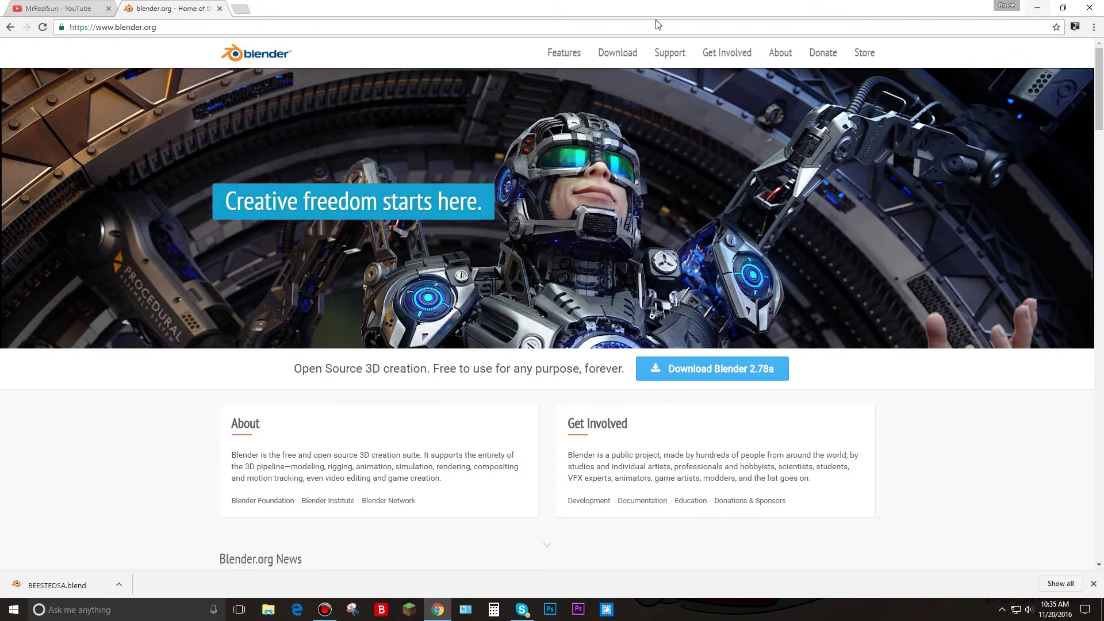
# From the TOP 5 2D Intro Templates video, follow the Luxenia template's download link to MEGA.
pyautogui.click(79, 7)
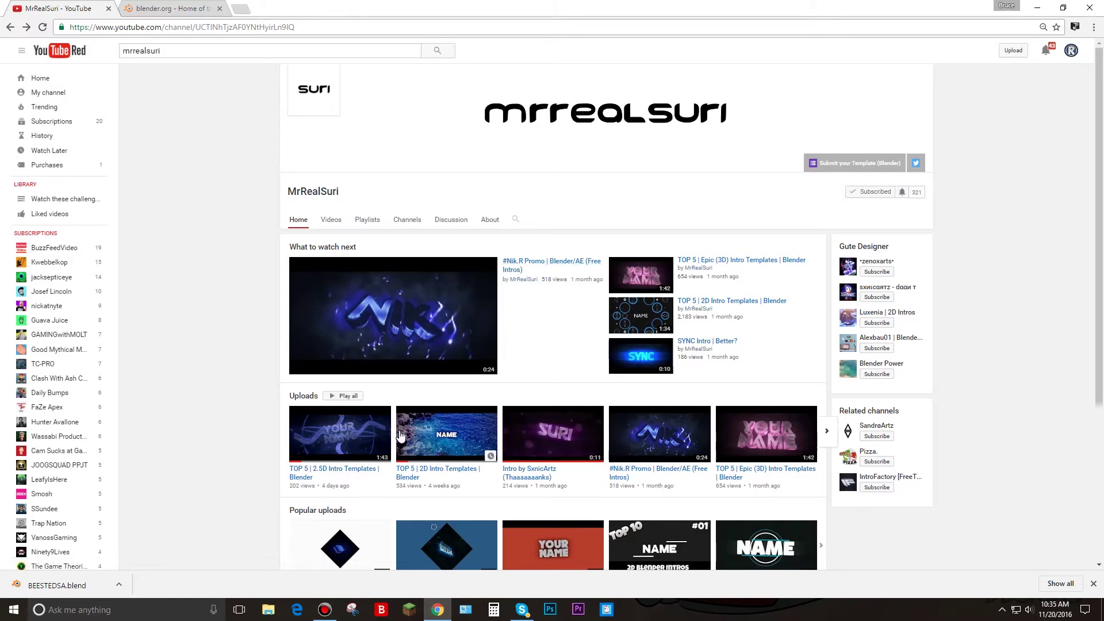
pyautogui.click(441, 437)
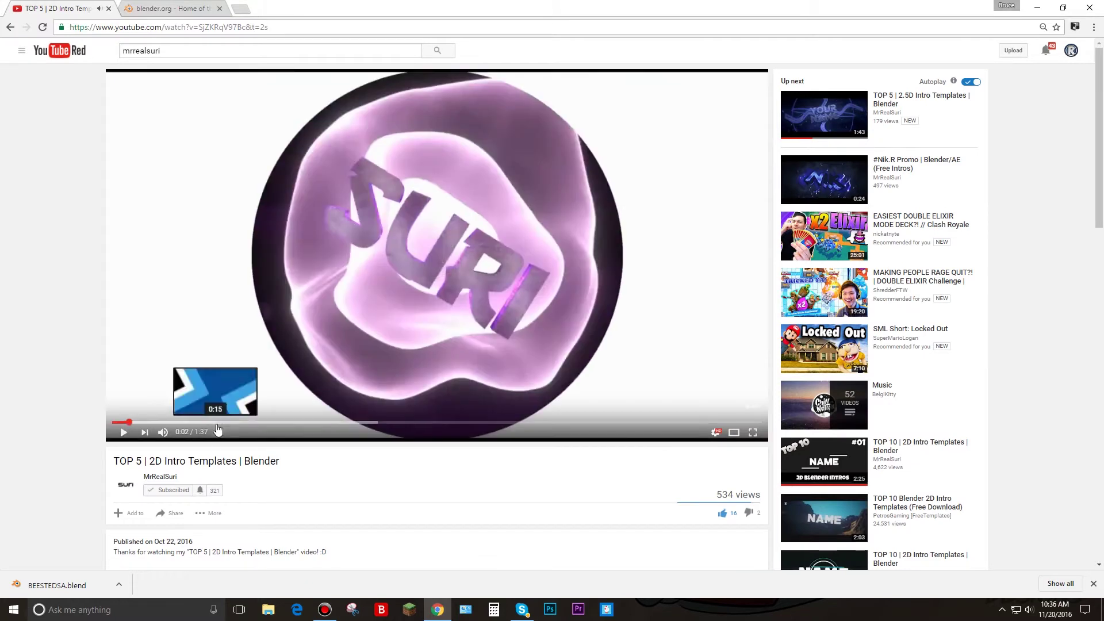
pyautogui.moveTo(216, 423)
pyautogui.mouseDown()
pyautogui.moveTo(303, 426)
pyautogui.moveTo(209, 455)
pyautogui.mouseUp()
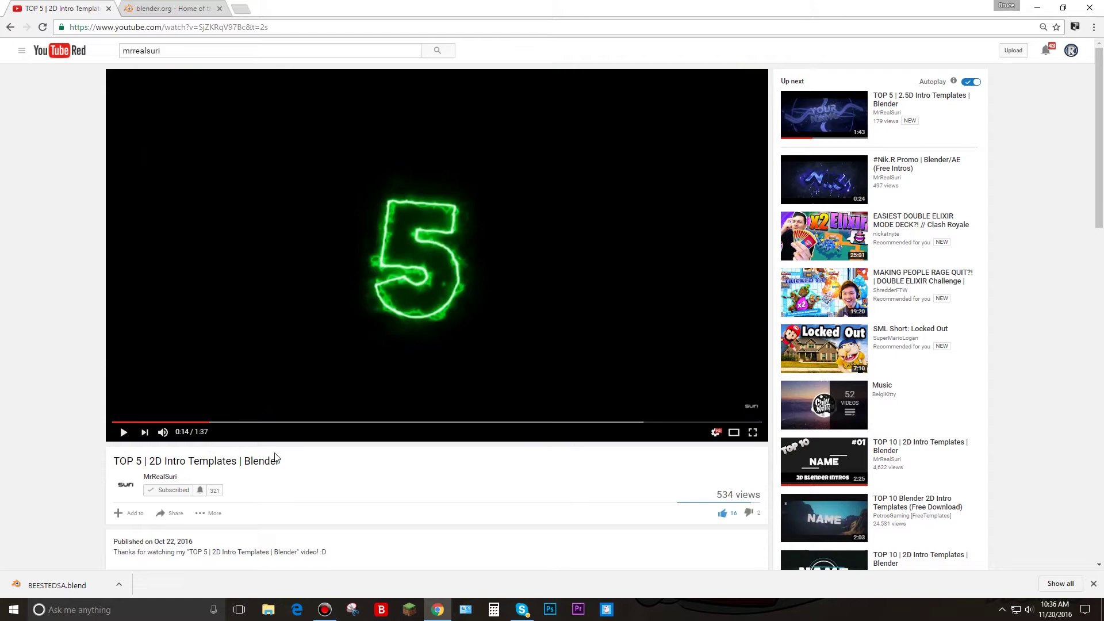
pyautogui.scroll(-3, 277, 458)
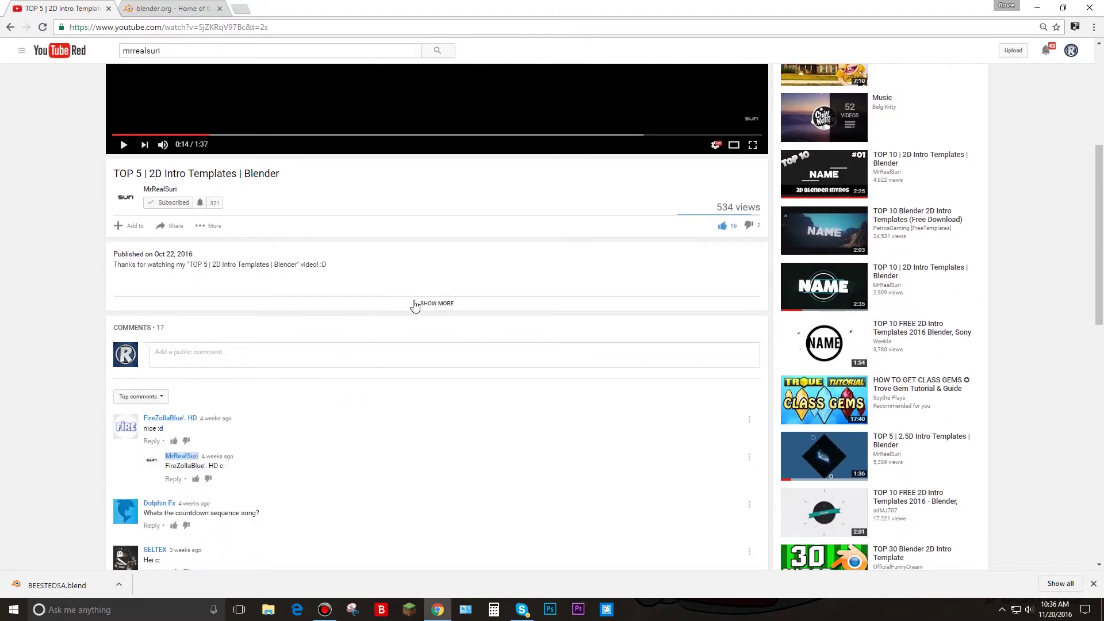
pyautogui.click(419, 304)
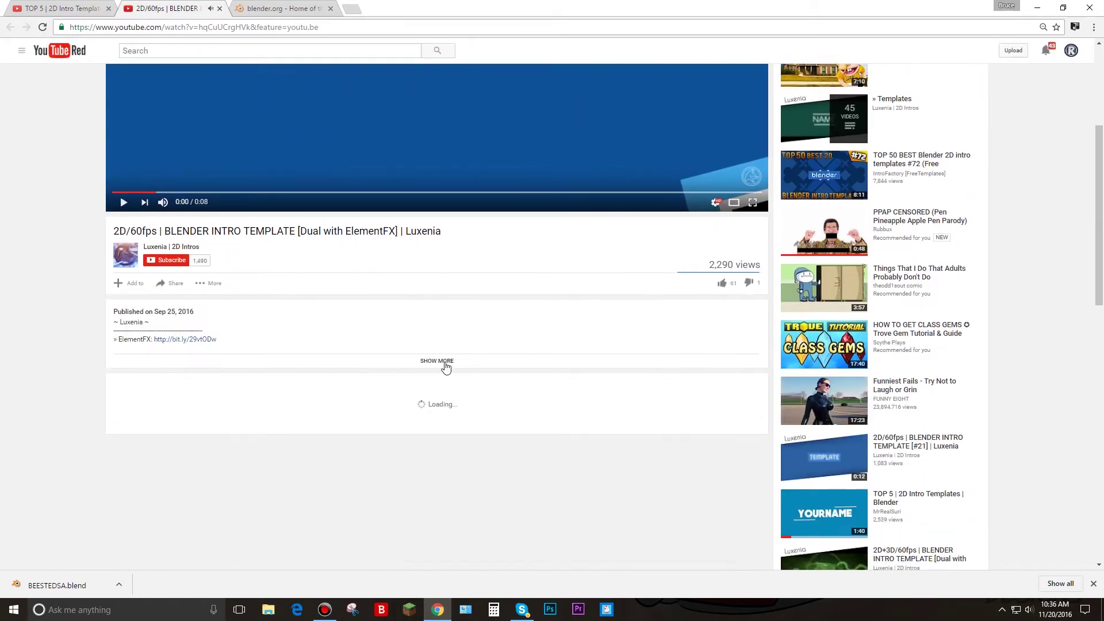
pyautogui.click(439, 362)
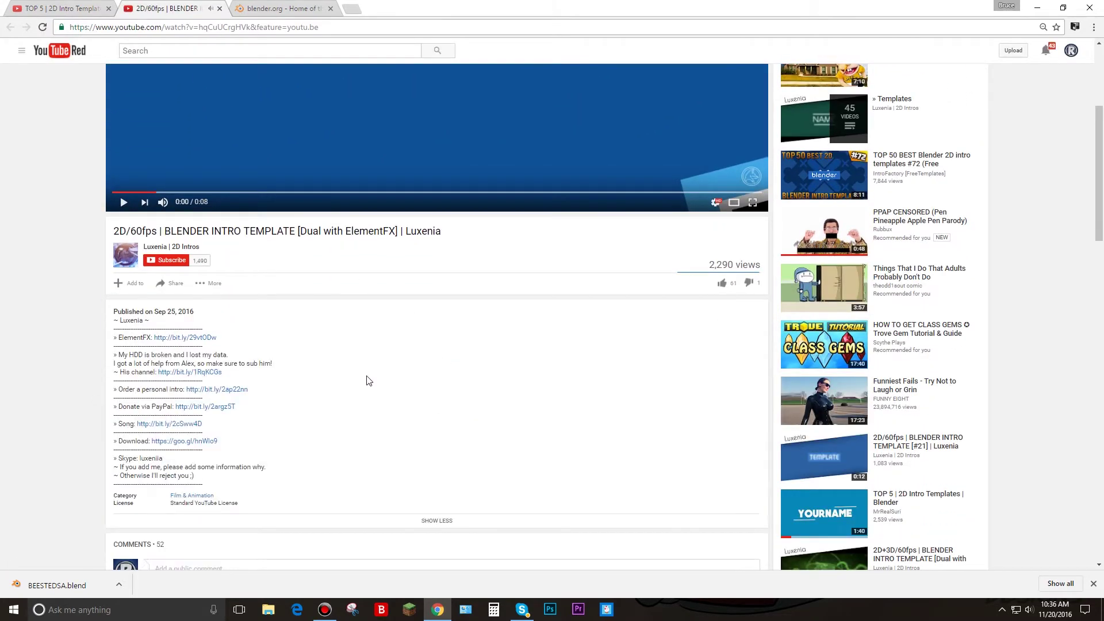
pyautogui.click(194, 442)
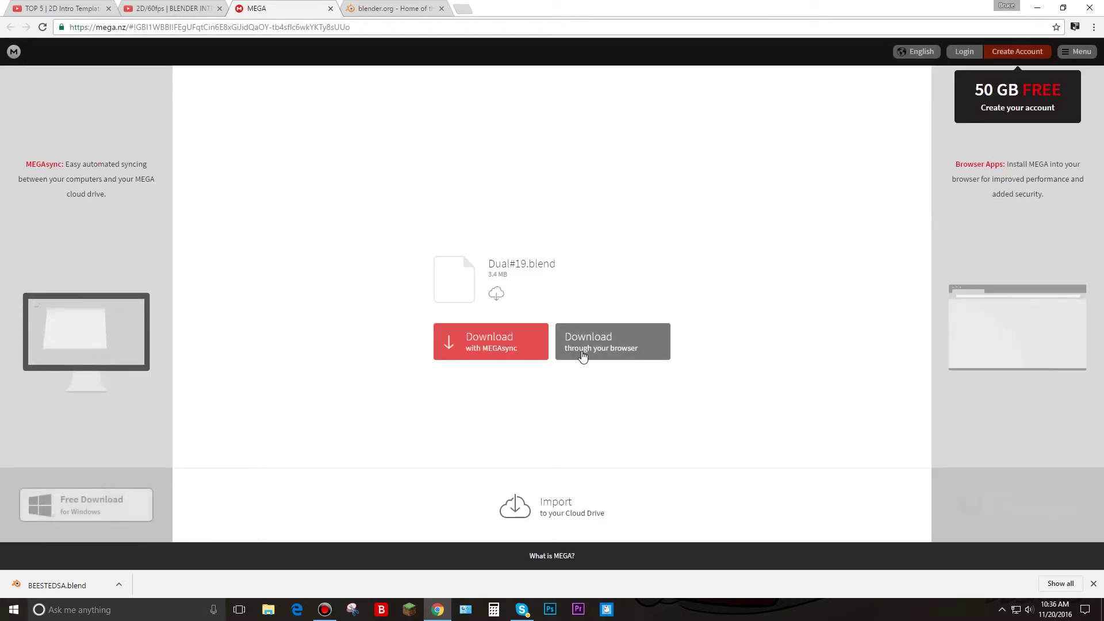
# Download Dual#19.blend through the browser, move it onto the desktop, and hide Chrome.
pyautogui.click(610, 353)
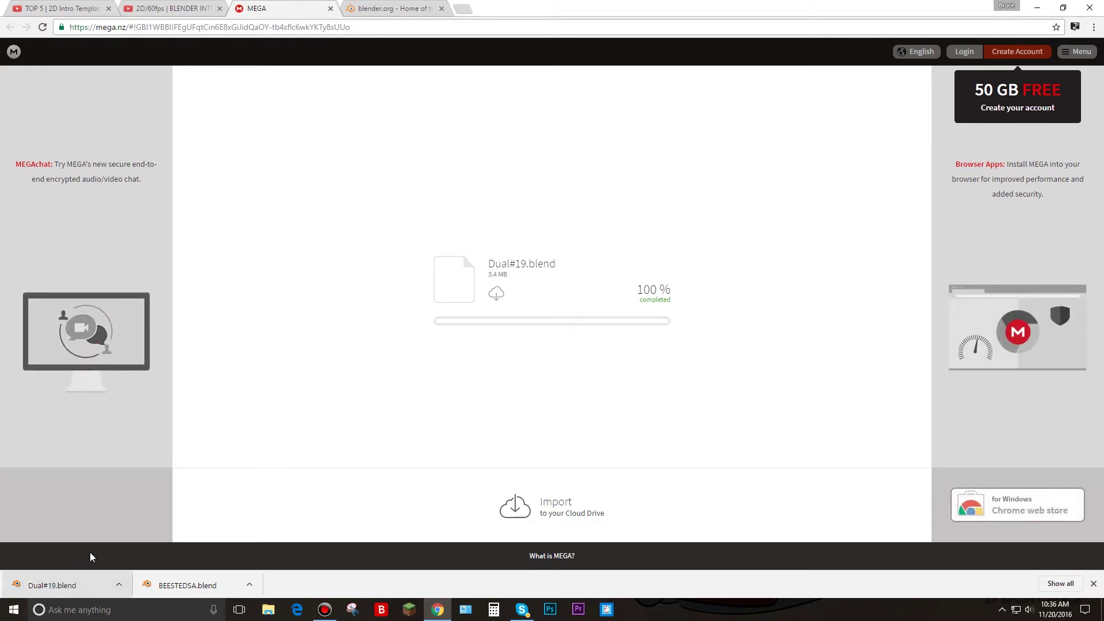
pyautogui.click(1063, 8)
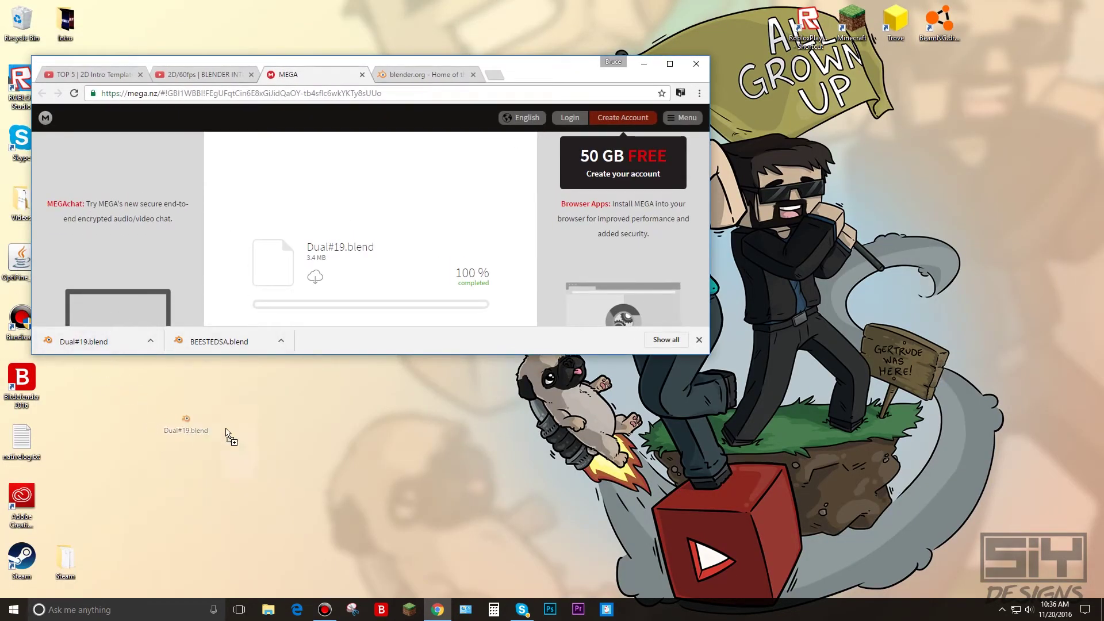
pyautogui.moveTo(97, 349); pyautogui.dragTo(362, 406)
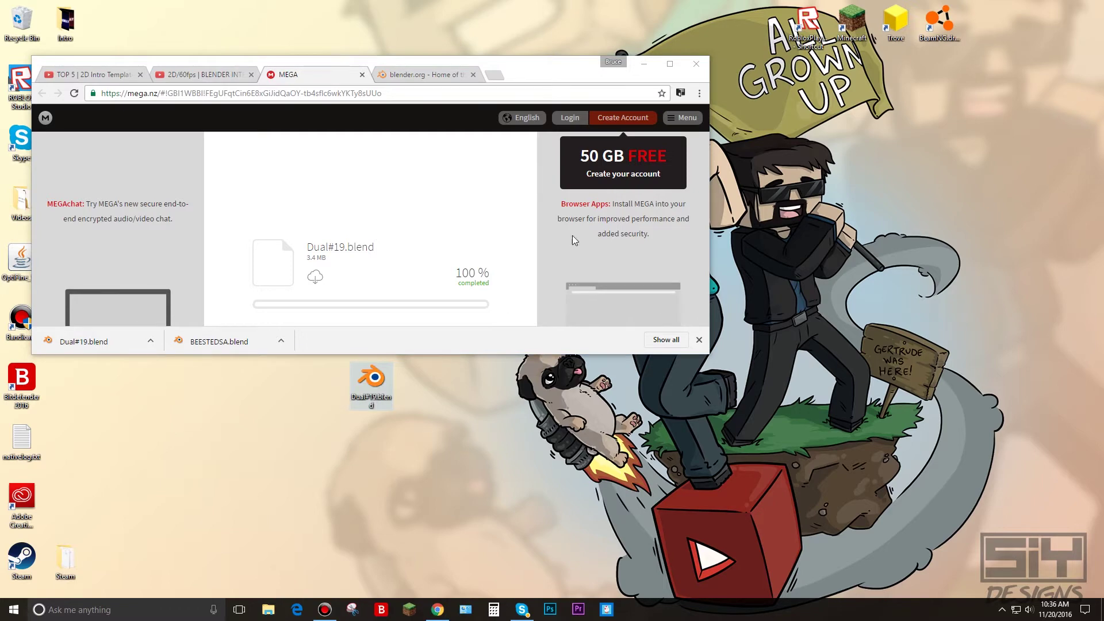
pyautogui.click(644, 63)
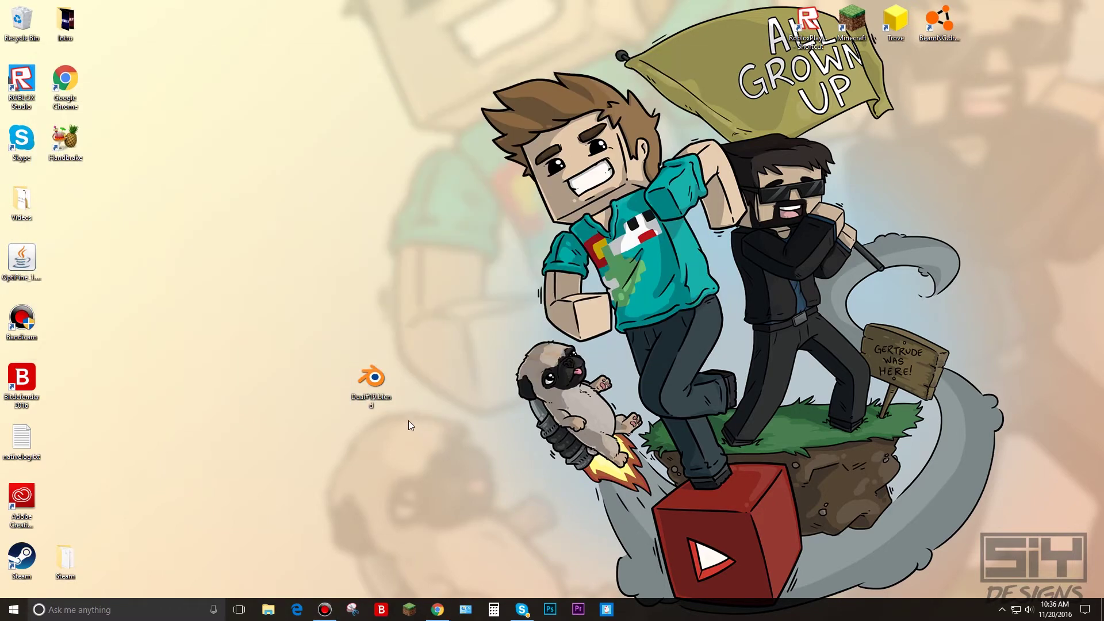
# Open Dual#19.blend in Blender and select the NAME title text object.
pyautogui.doubleClick(370, 379)
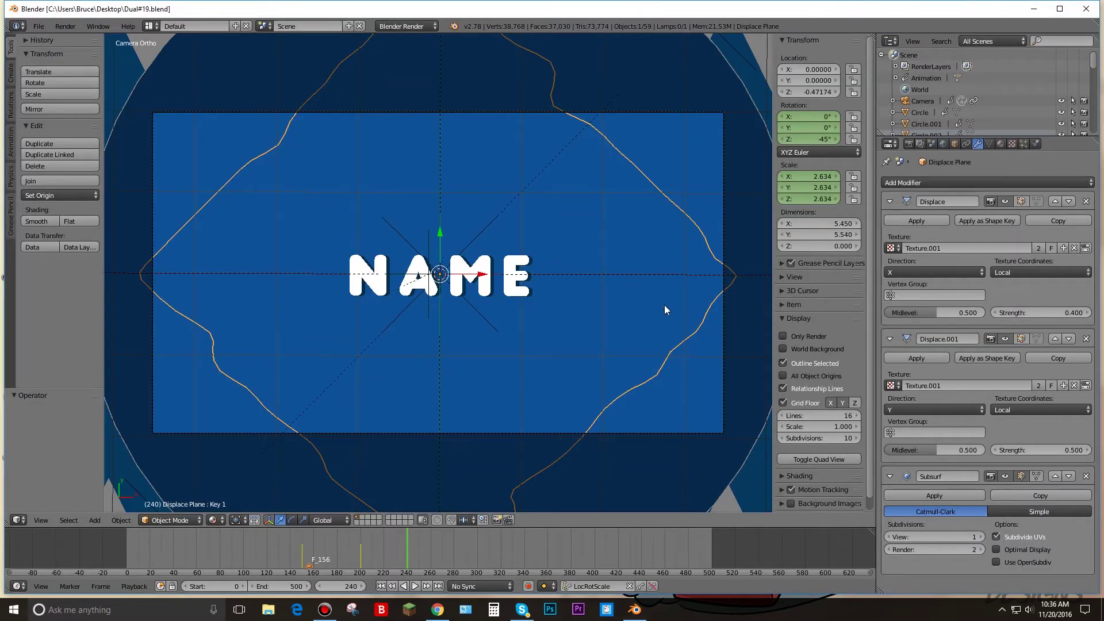
pyautogui.rightClick(511, 279)
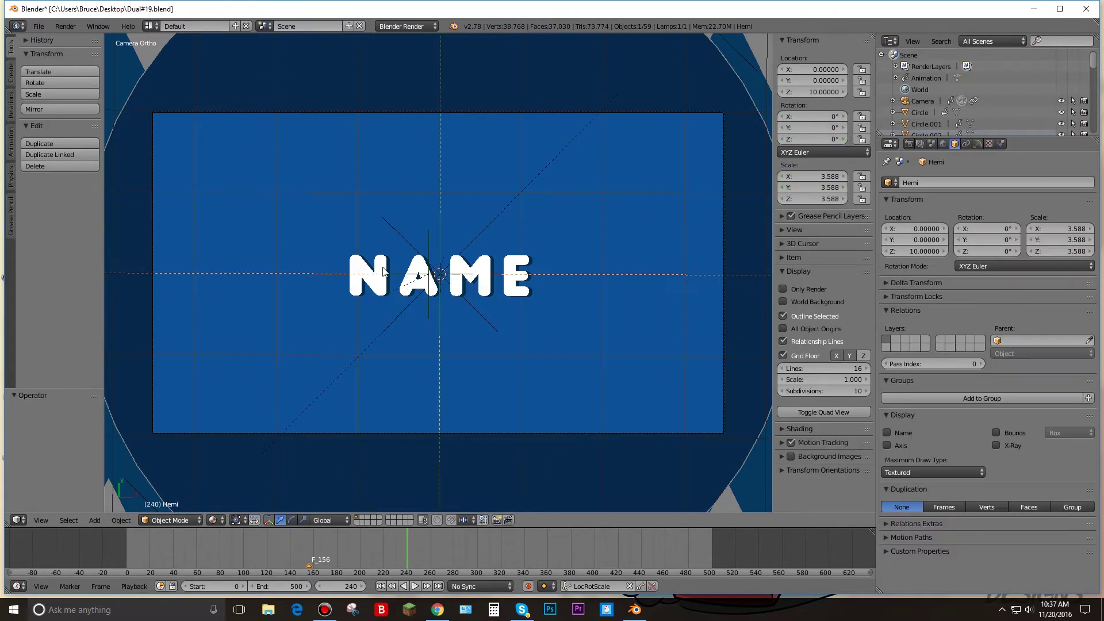
pyautogui.rightClick(384, 271)
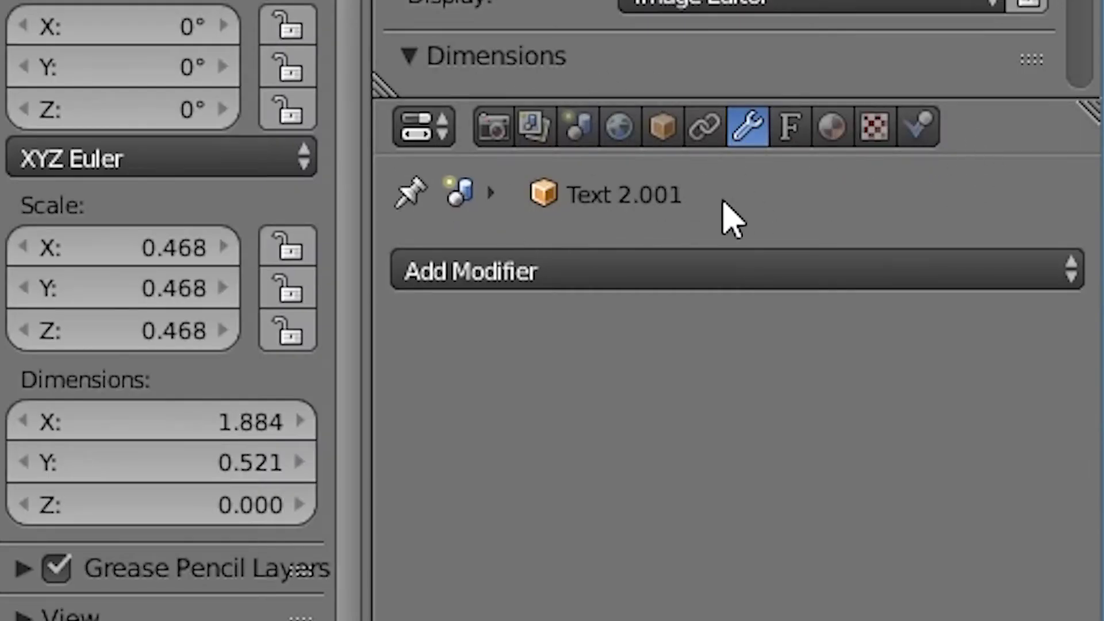
# Bring up the render settings showing 1920×1080, 60 fps and H.264 output.
pyautogui.click(489, 133)
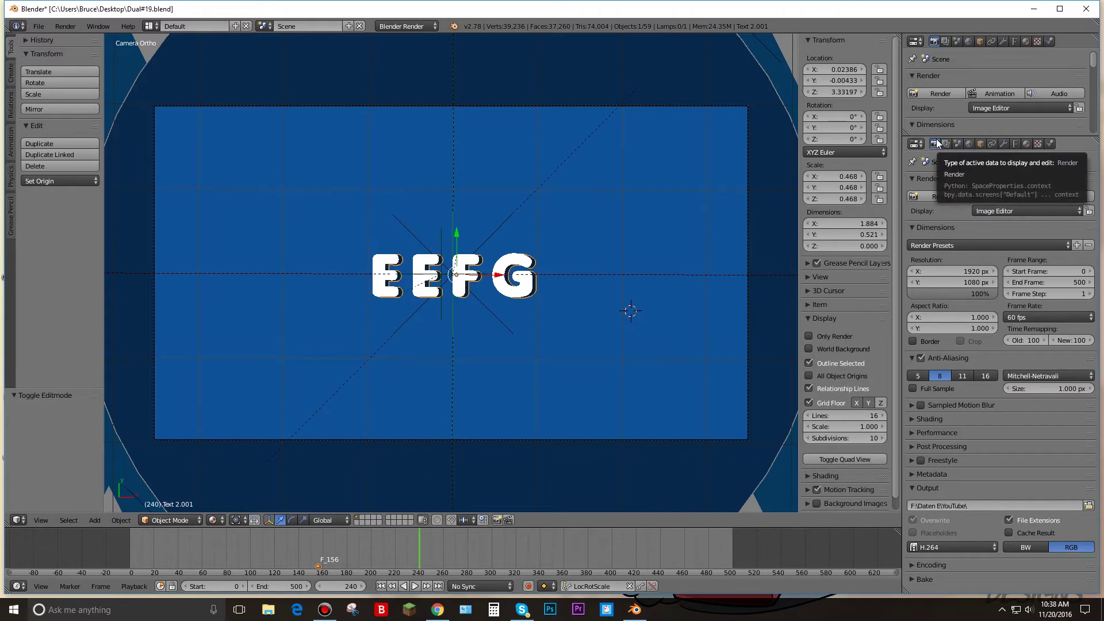
pyautogui.click(1014, 143)
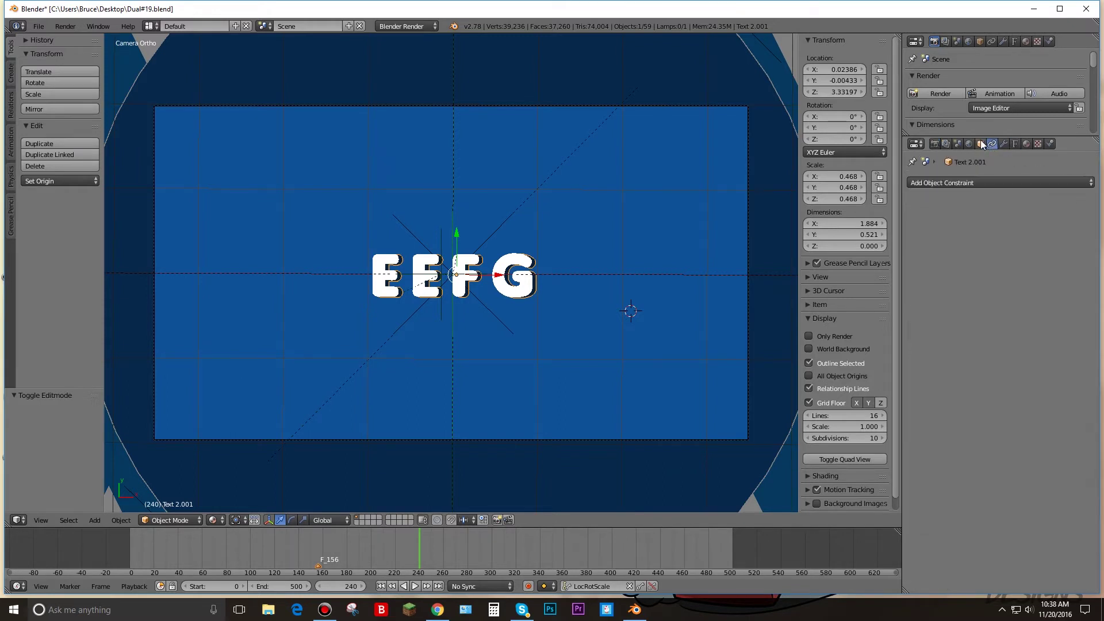
pyautogui.click(958, 144)
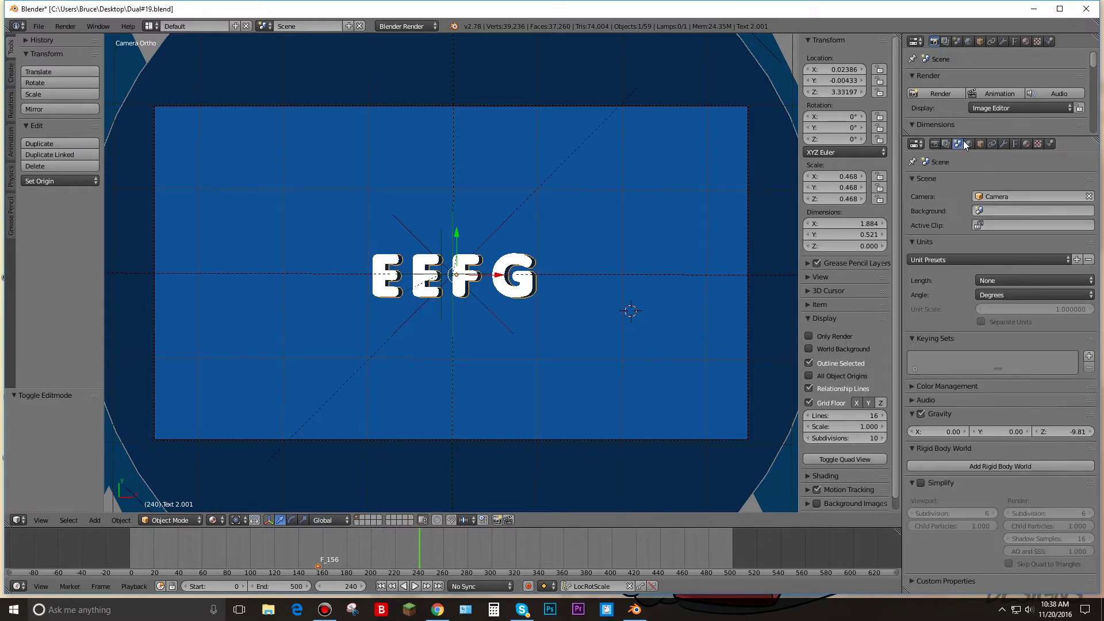
pyautogui.click(934, 144)
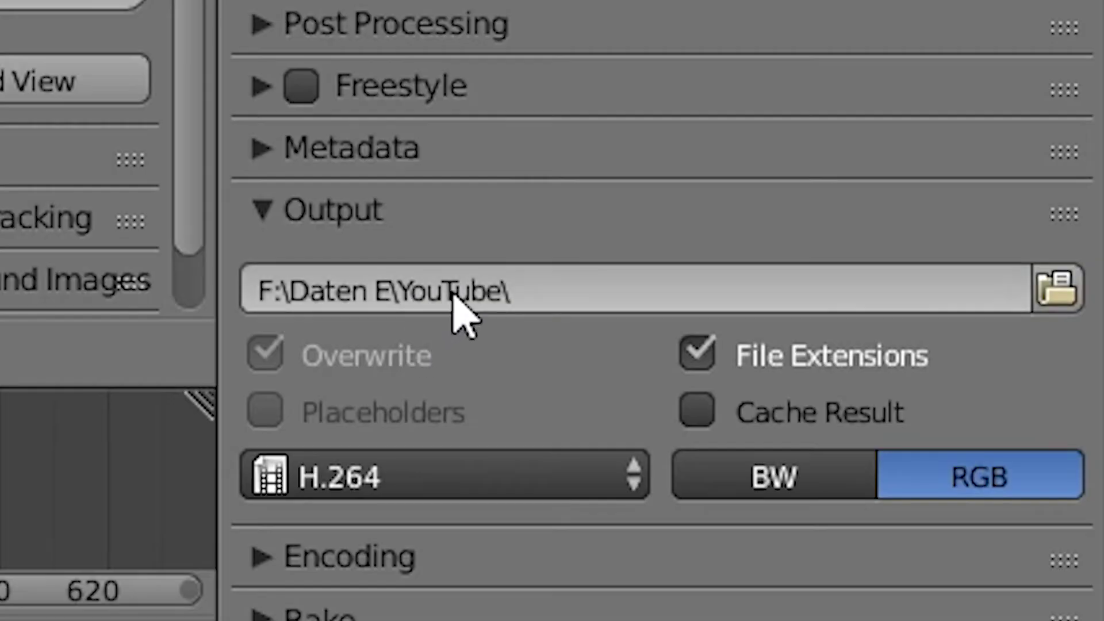
# Choose the Desktop Intro folder as the render output location.
pyautogui.click(1055, 290)
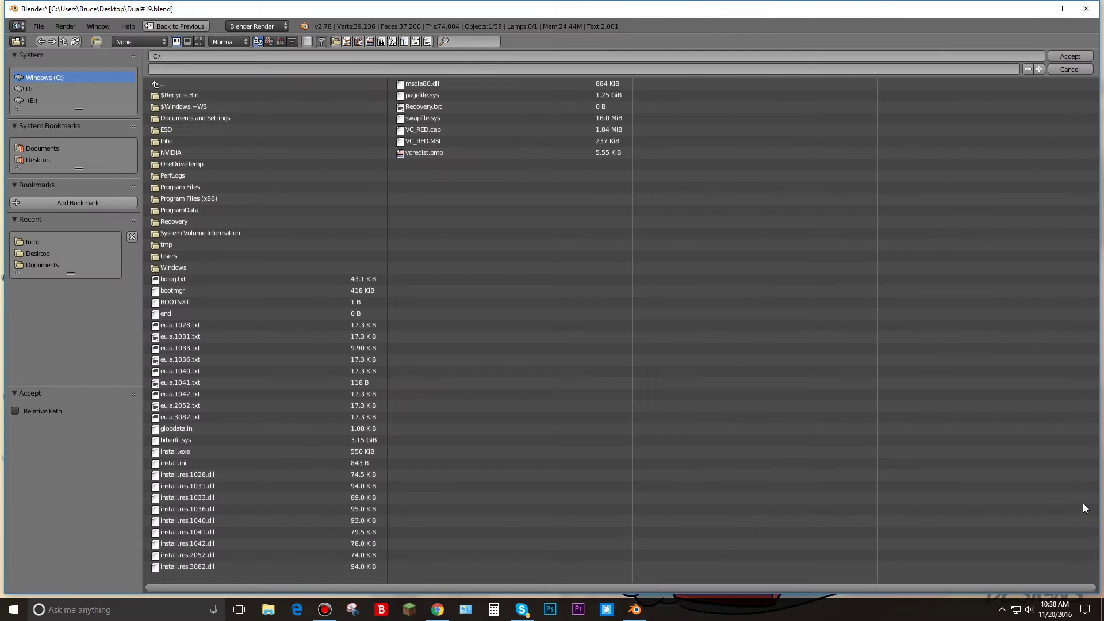
pyautogui.click(68, 243)
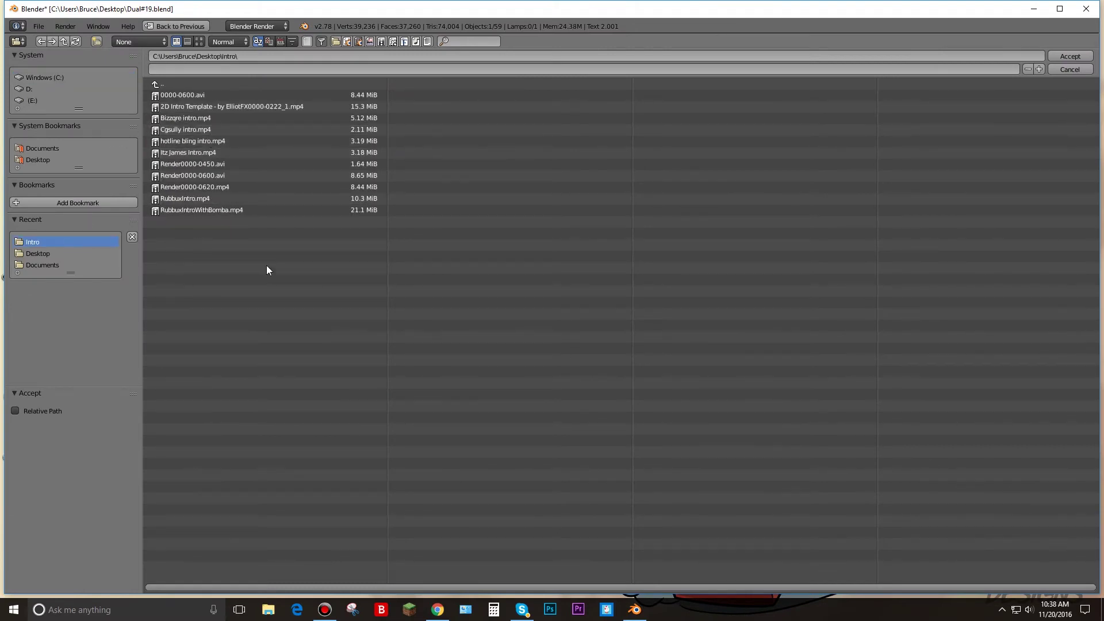
pyautogui.click(1069, 57)
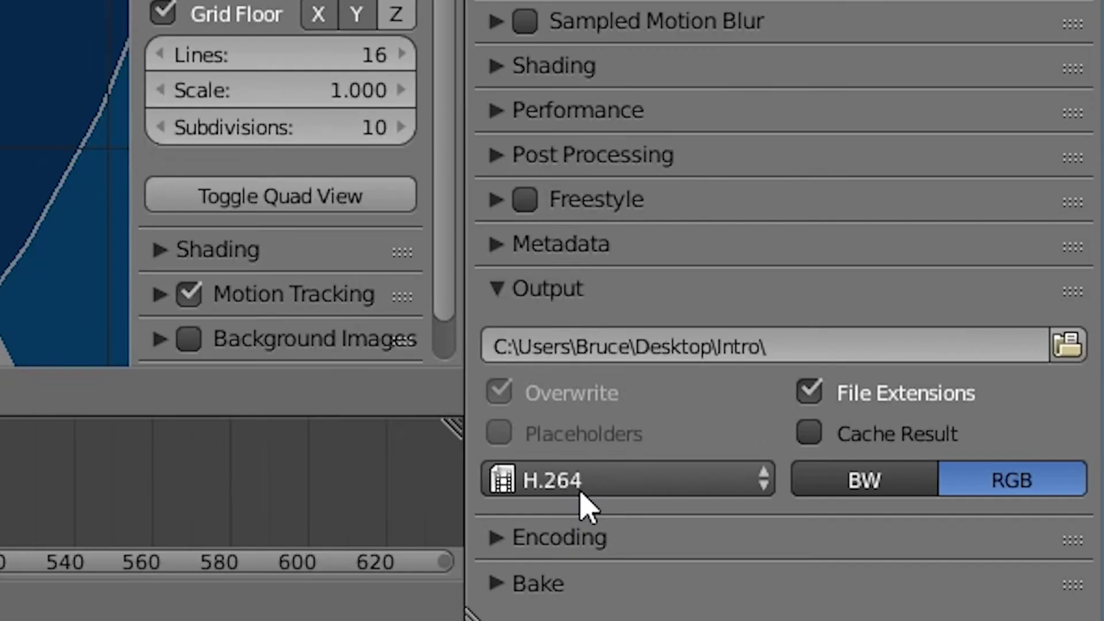
# Keep H.264 video, set the container to MPEG-4, and keep MP3 audio.
pyautogui.click(581, 494)
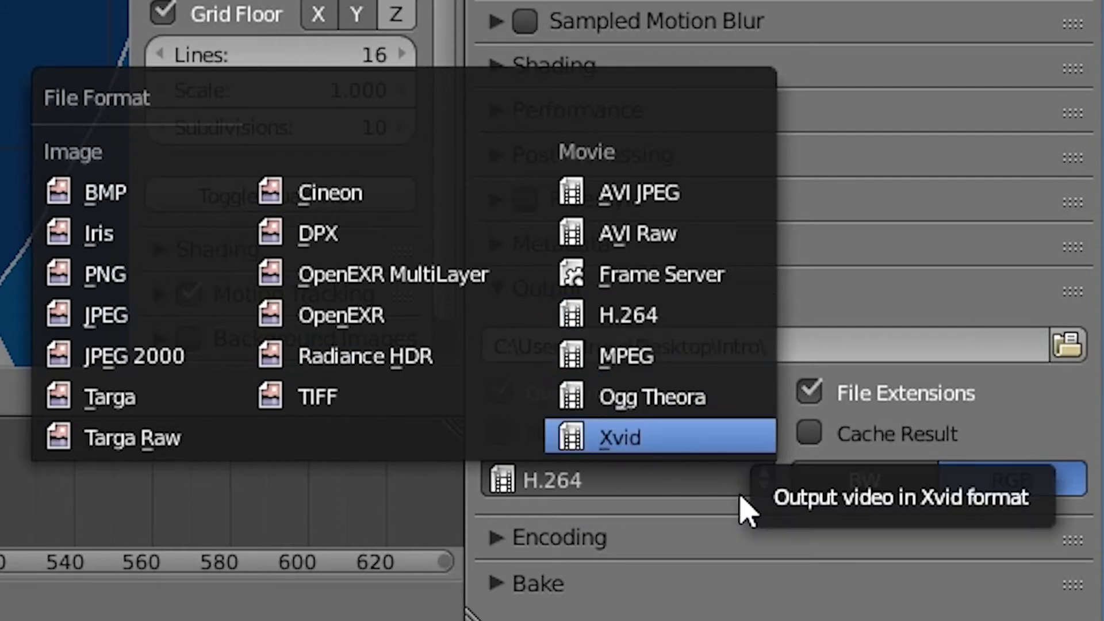
pyautogui.press('Escape')
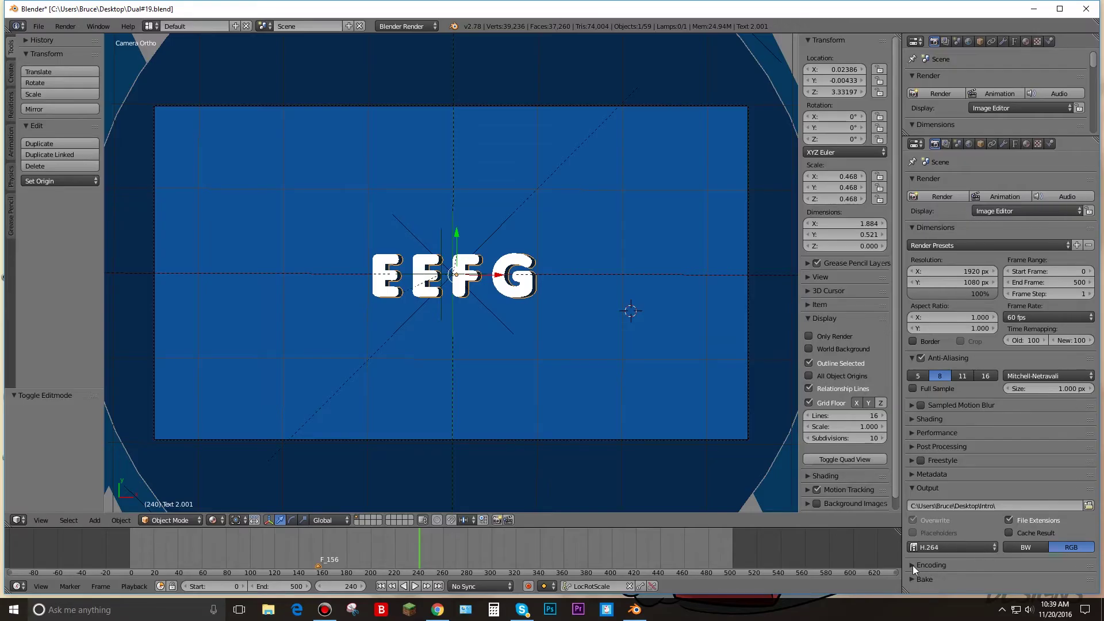
pyautogui.click(913, 565)
pyautogui.scroll(-3, 440, 544)
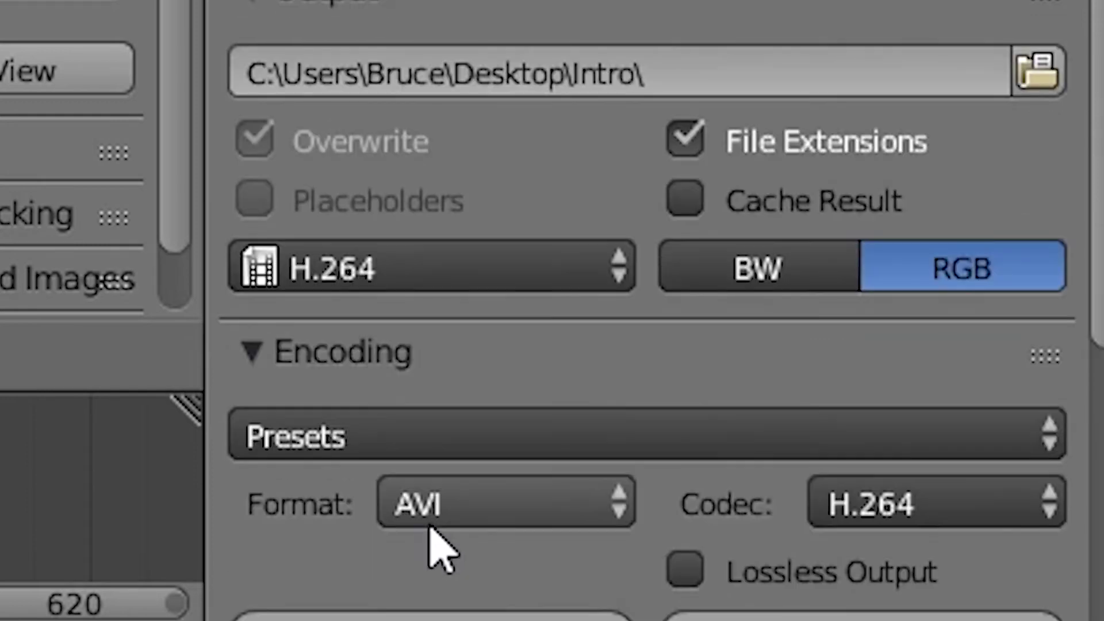
pyautogui.scroll(-3, 641, 406)
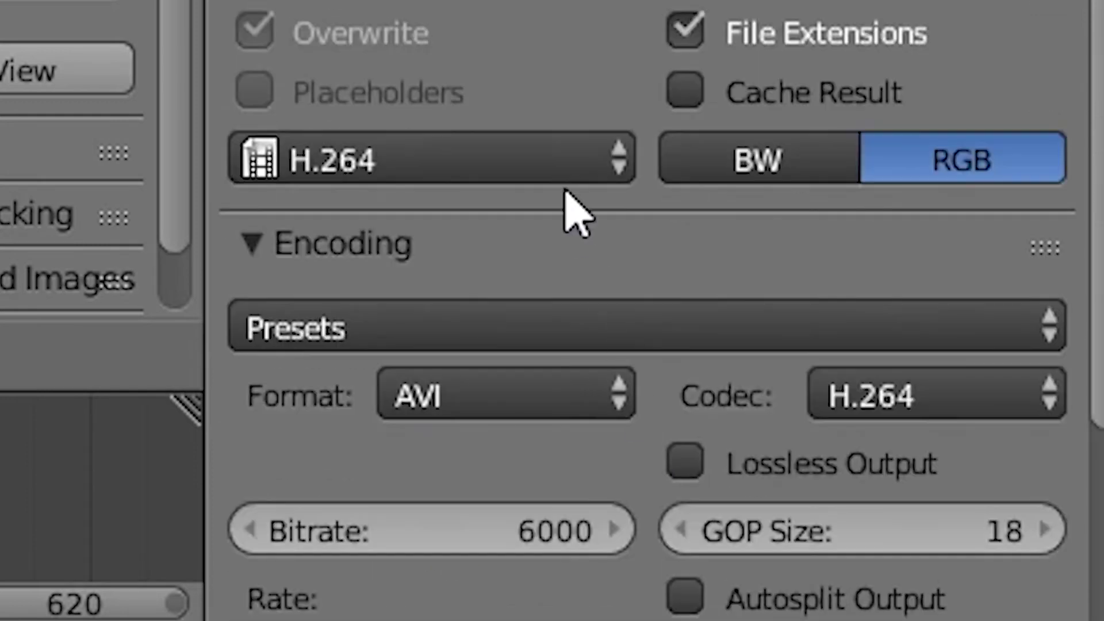
pyautogui.click(471, 408)
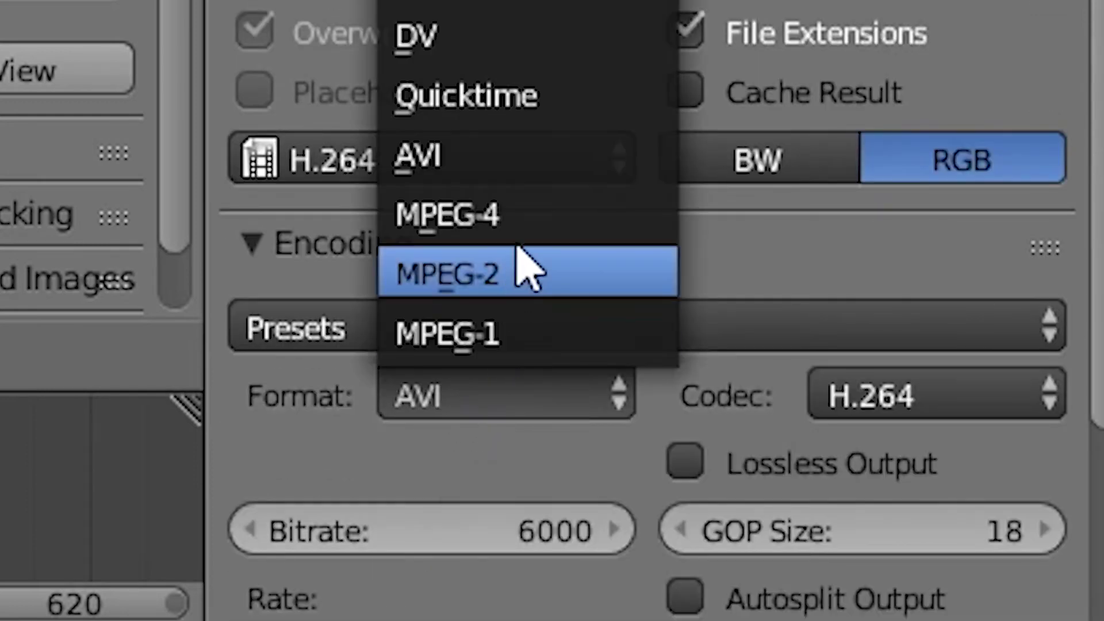
pyautogui.click(542, 235)
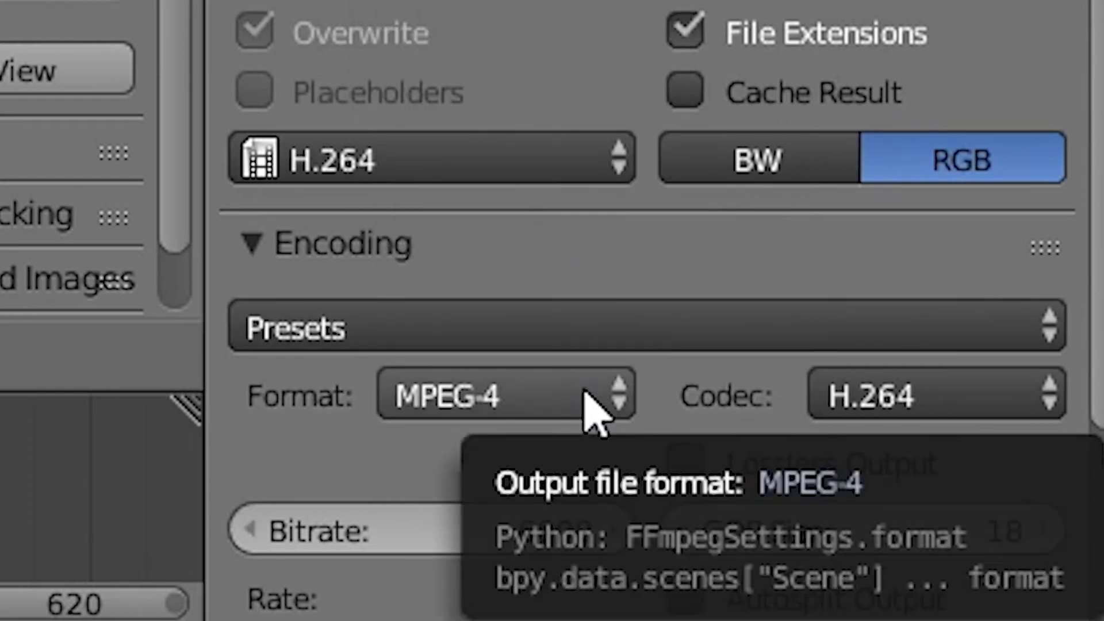
pyautogui.scroll(-3, 879, 432)
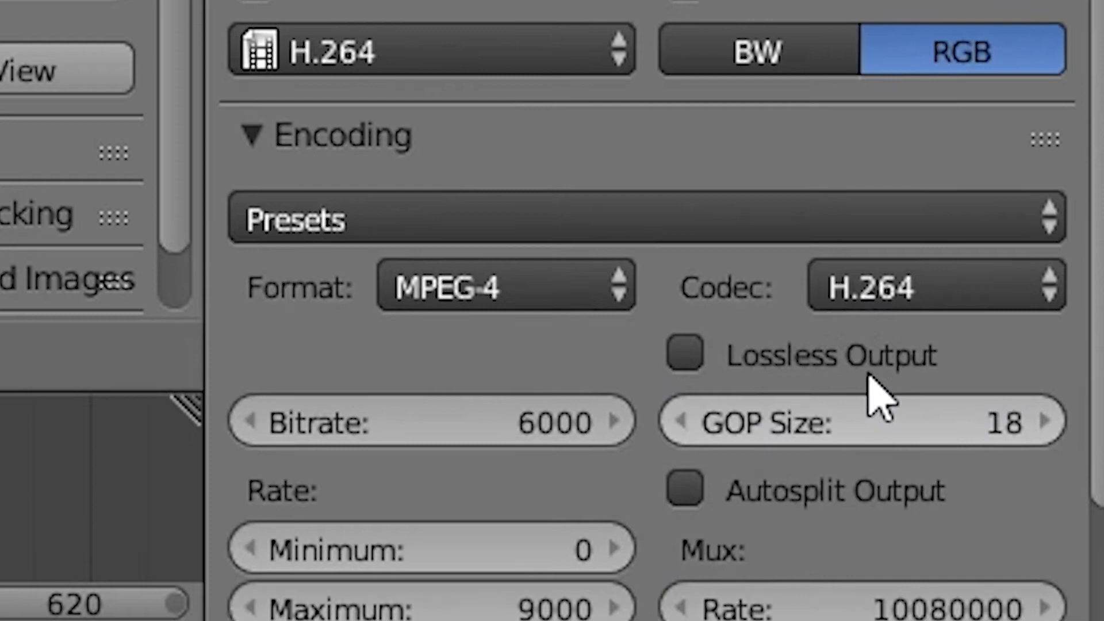
pyautogui.scroll(-3, 303, 289)
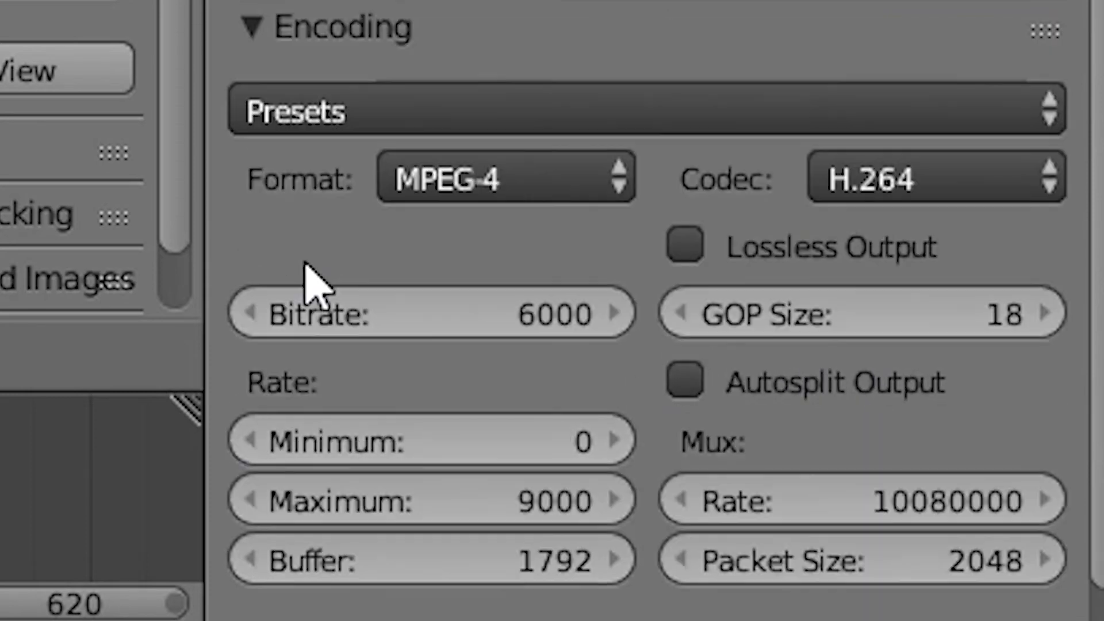
pyautogui.scroll(-3, 296, 251)
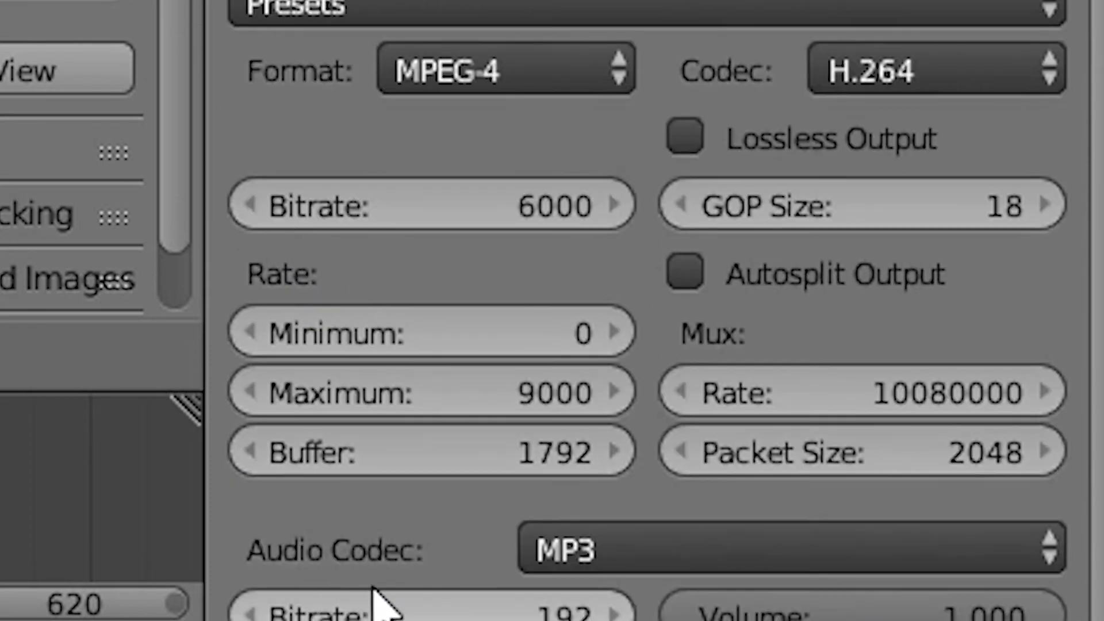
pyautogui.click(595, 556)
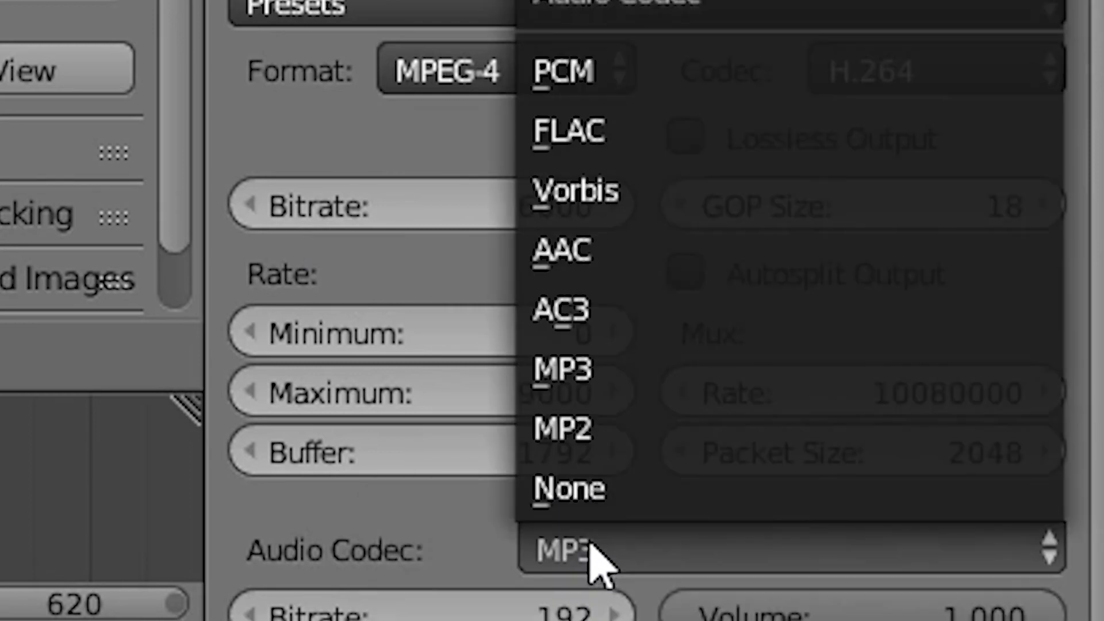
pyautogui.click(595, 557)
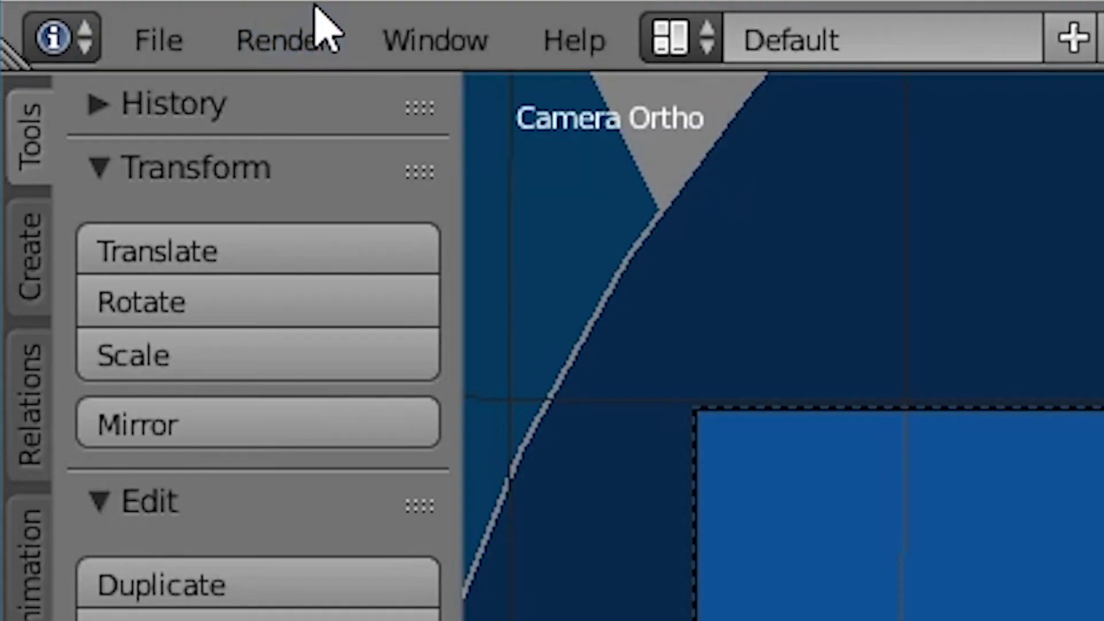
# Start Render Animation from the Render menu for the EEFG intro.
pyautogui.click(326, 48)
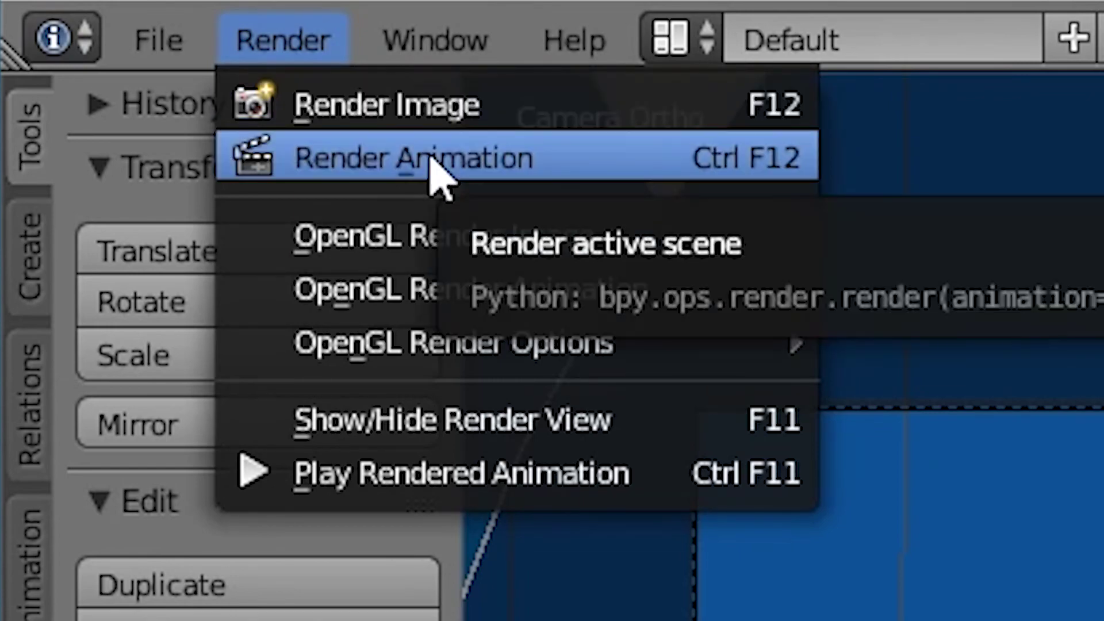
pyautogui.click(437, 176)
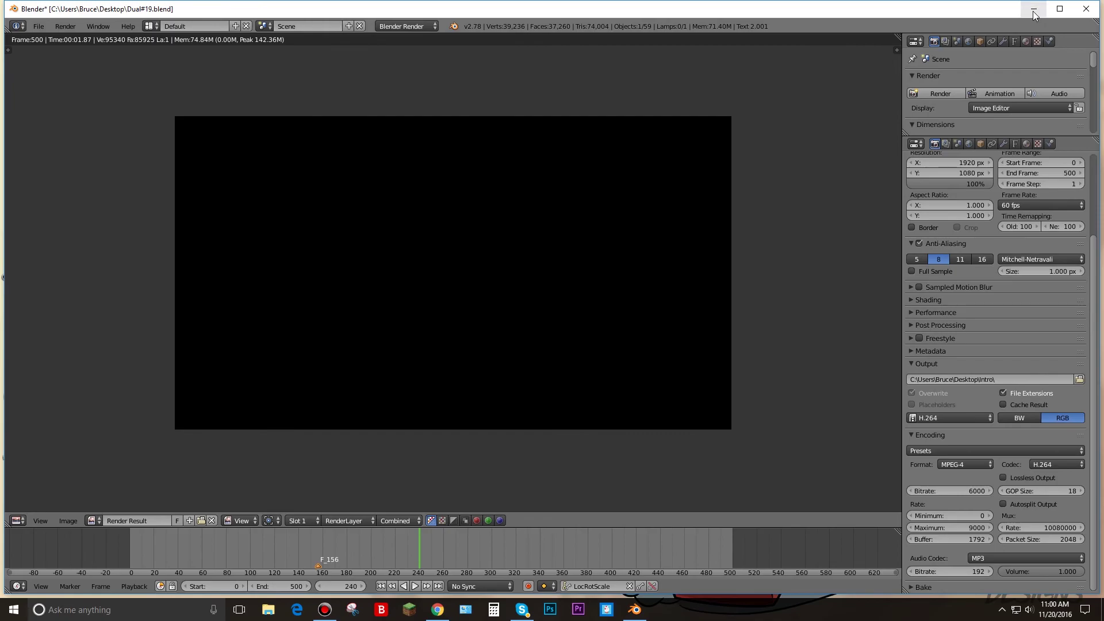
# Open the desktop Intro folder and check the rendered 0000-0500.mp4 in the player.
pyautogui.click(1034, 10)
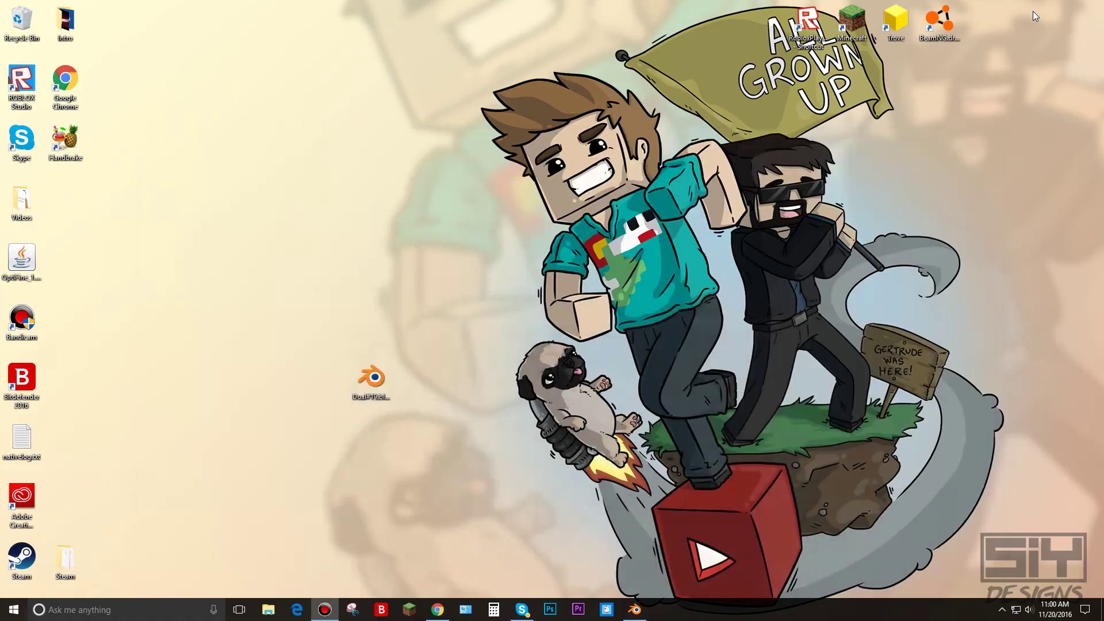
pyautogui.doubleClick(66, 24)
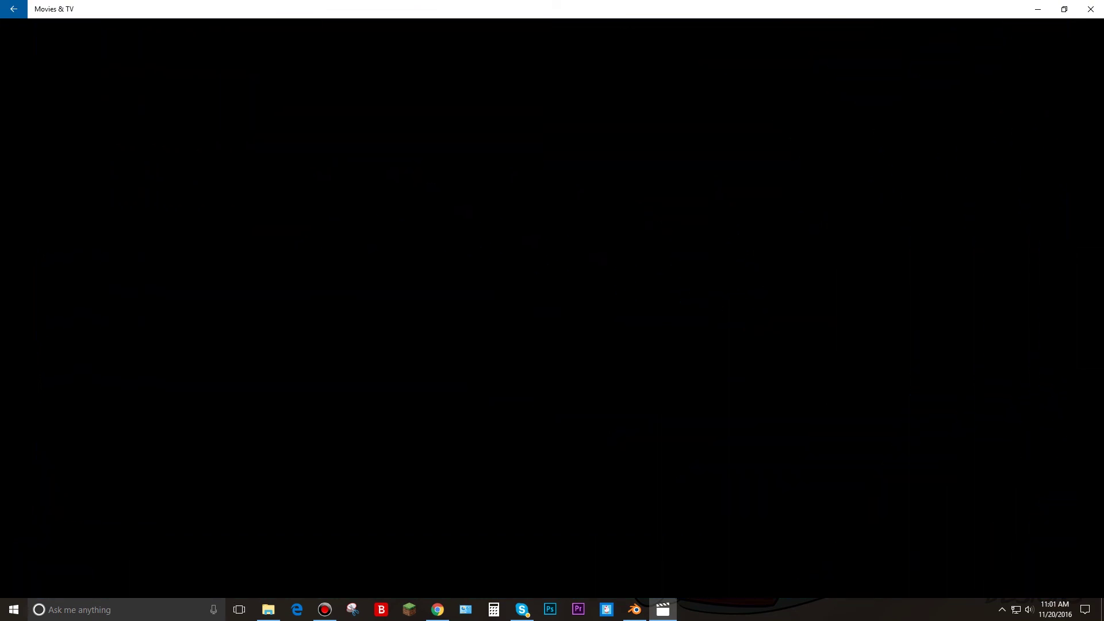
pyautogui.click(1041, 8)
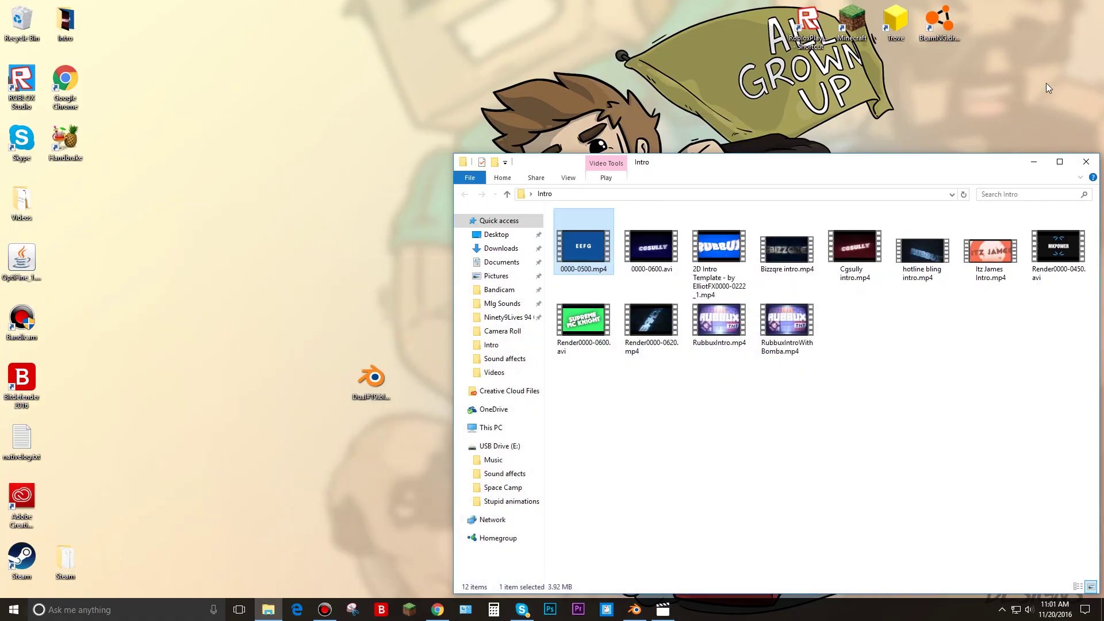